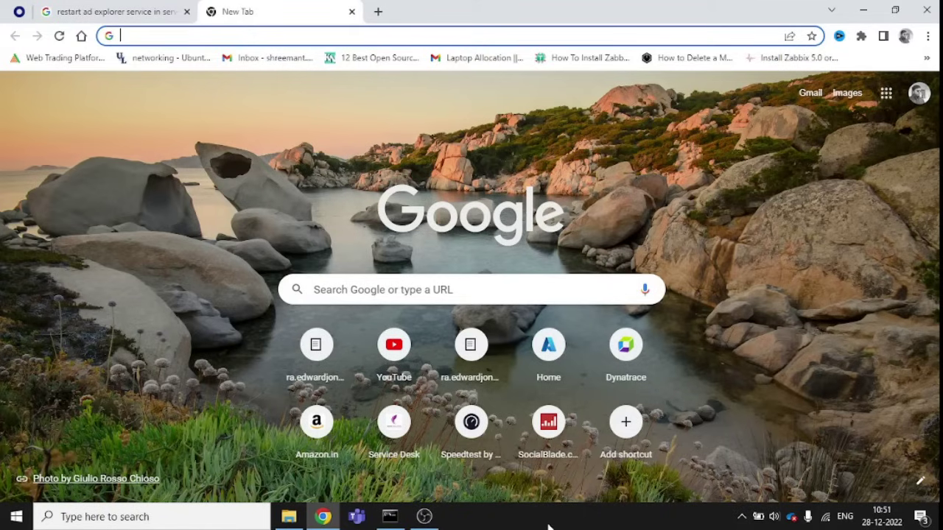
# Step: Open Advanced Preferences from the Citrix Workspace tray icon's menu
pyautogui.click(741, 516)
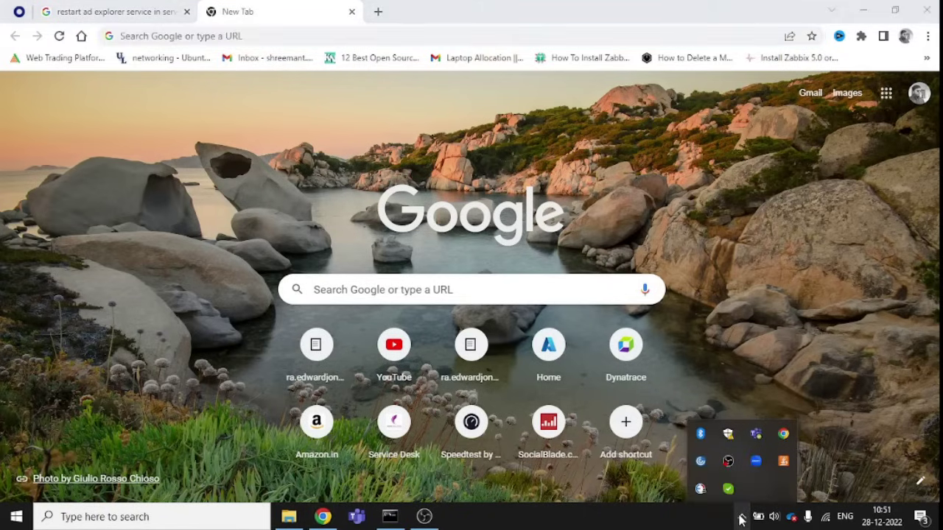
pyautogui.rightClick(700, 462)
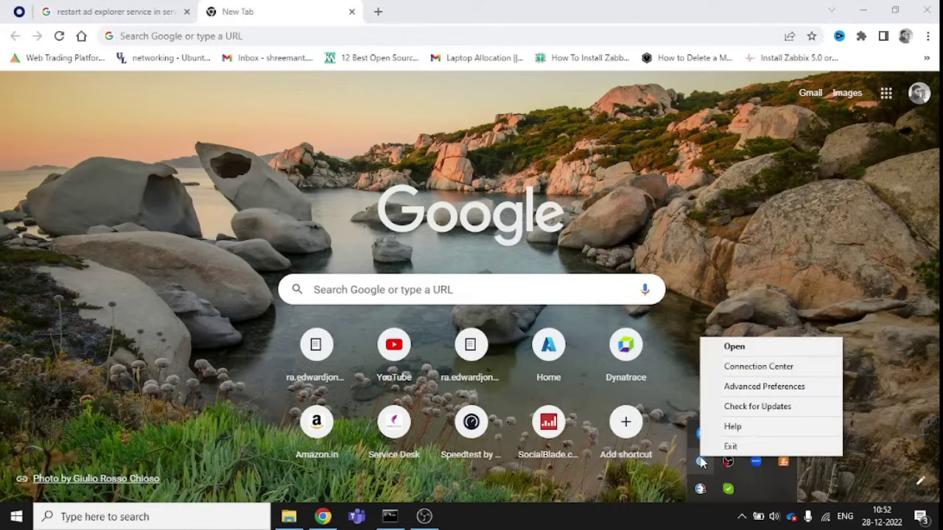
pyautogui.click(757, 394)
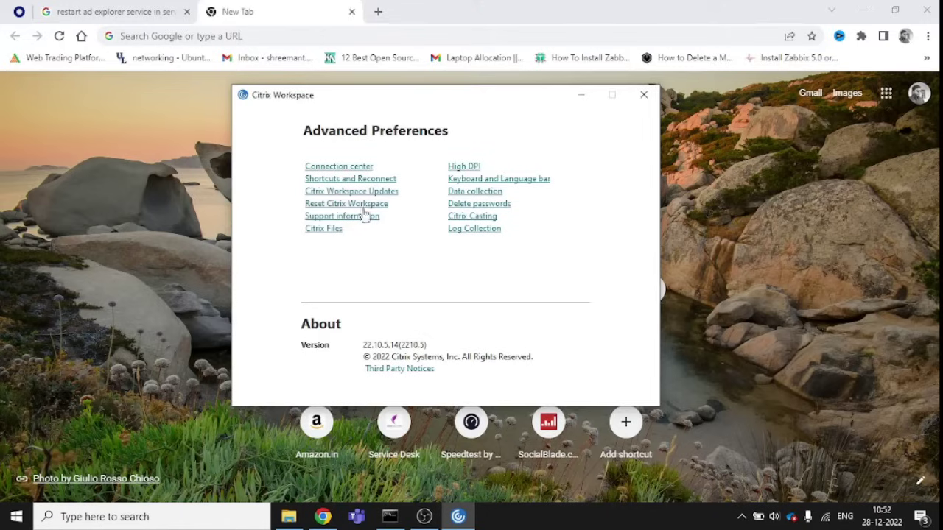
# Step: Drag the Advanced Preferences window rightward to reveal version 22.10.5.14(2210.5)
pyautogui.moveTo(421, 101); pyautogui.dragTo(623, 82)
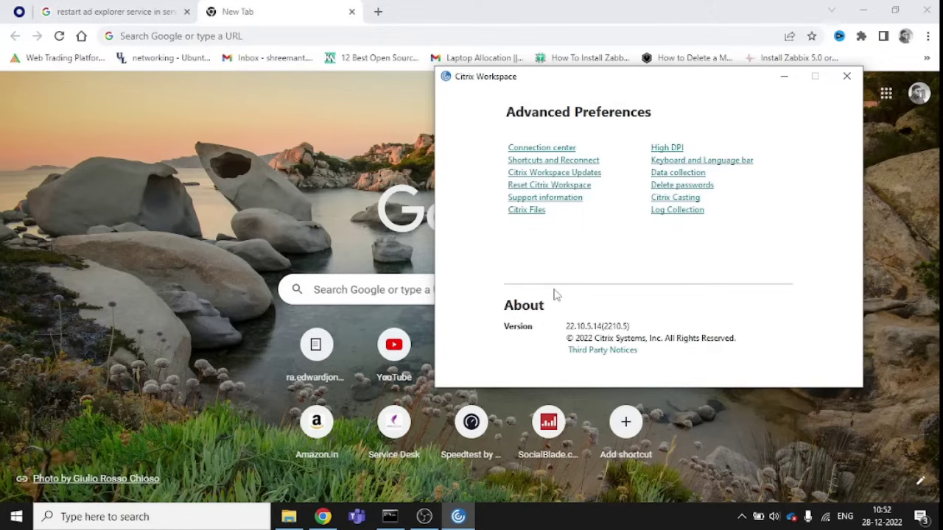
pyautogui.click(542, 187)
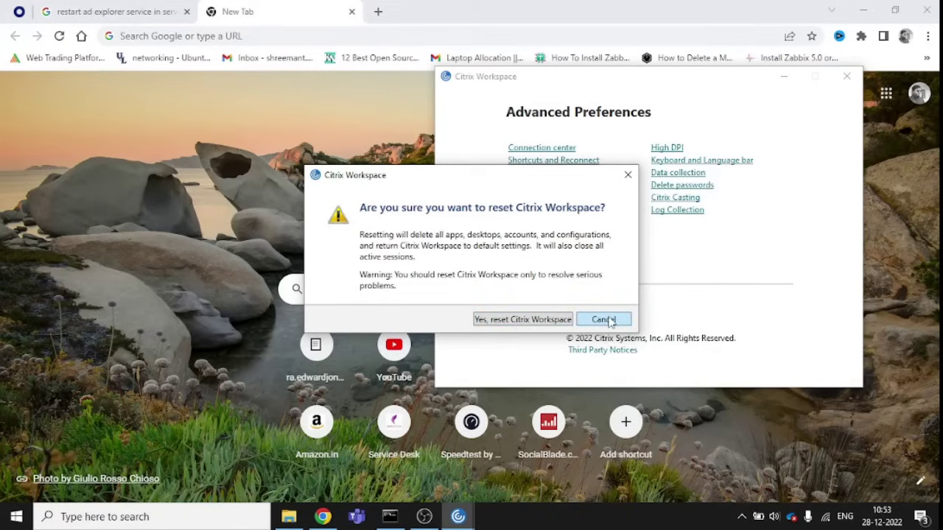
pyautogui.click(603, 319)
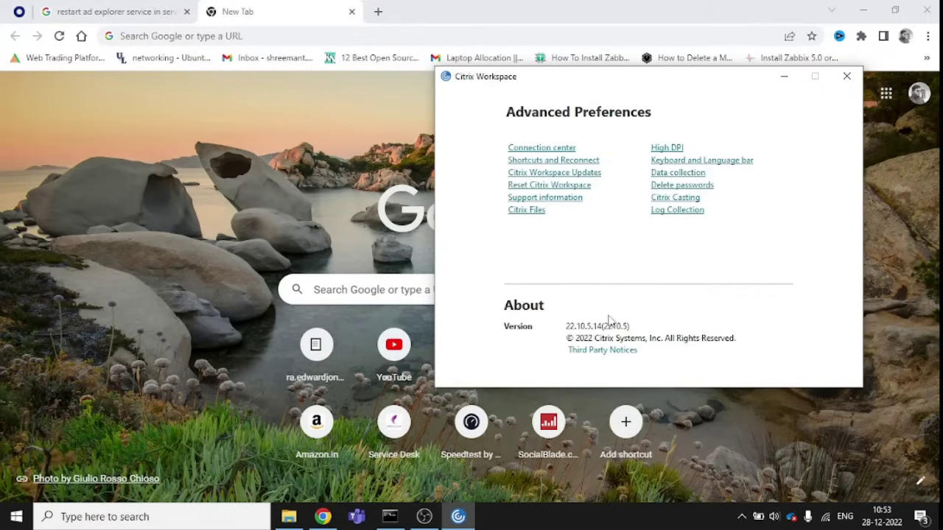
# Step: Close Advanced Preferences, run Check for Updates from the tray icon, and acknowledge the up-to-date notice
pyautogui.click(849, 78)
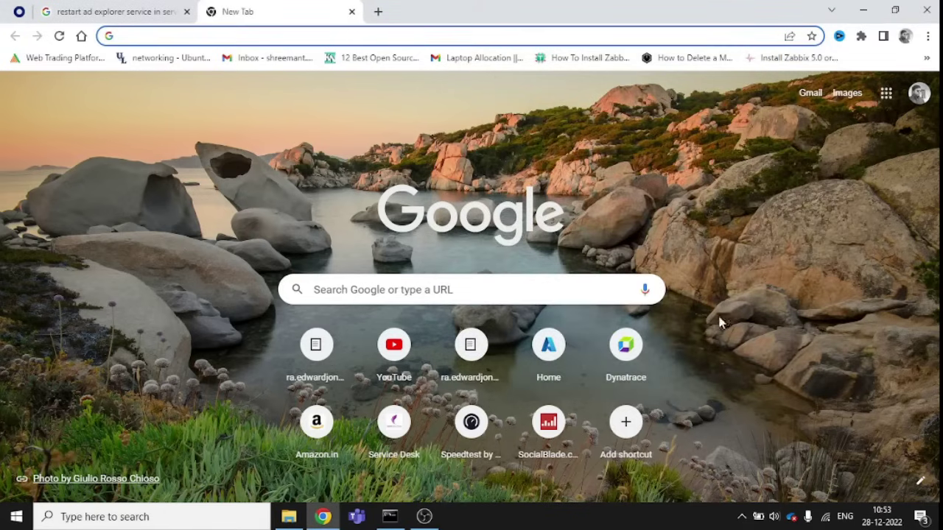
pyautogui.click(742, 516)
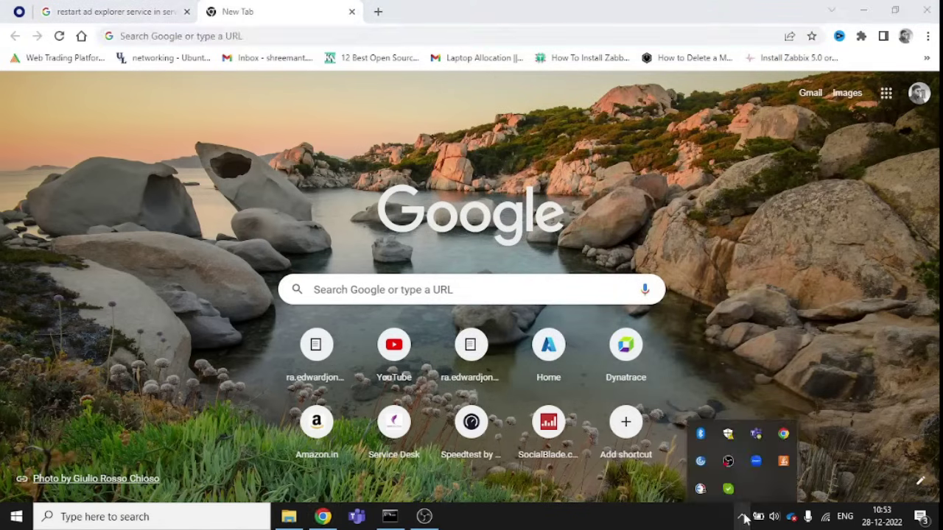
pyautogui.rightClick(701, 464)
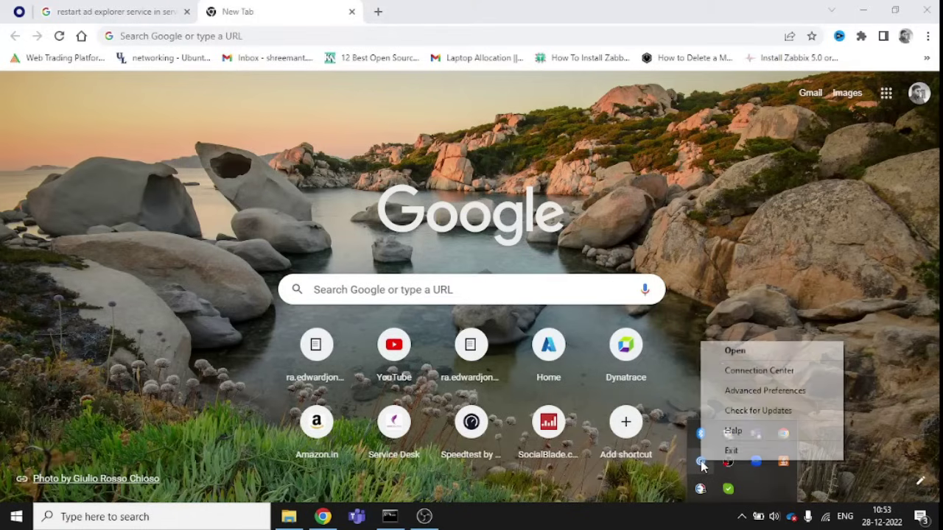
pyautogui.click(761, 416)
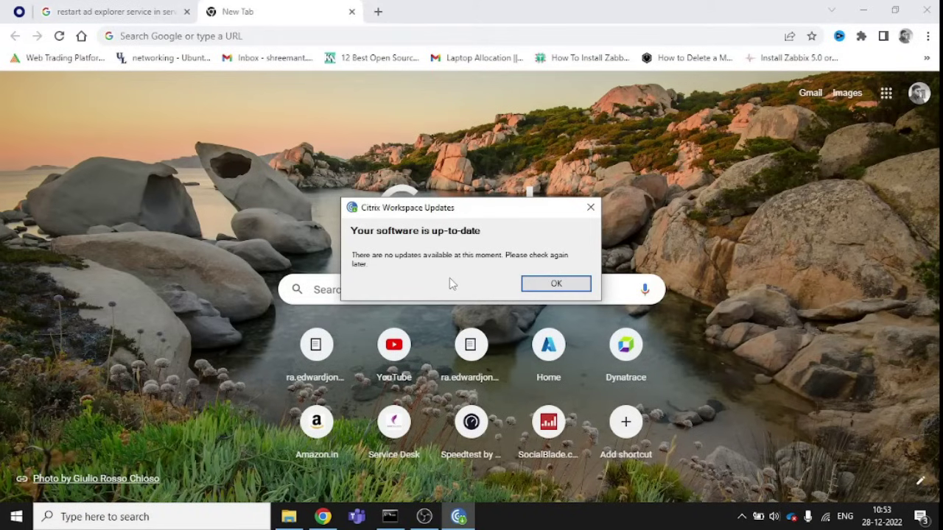
pyautogui.click(556, 284)
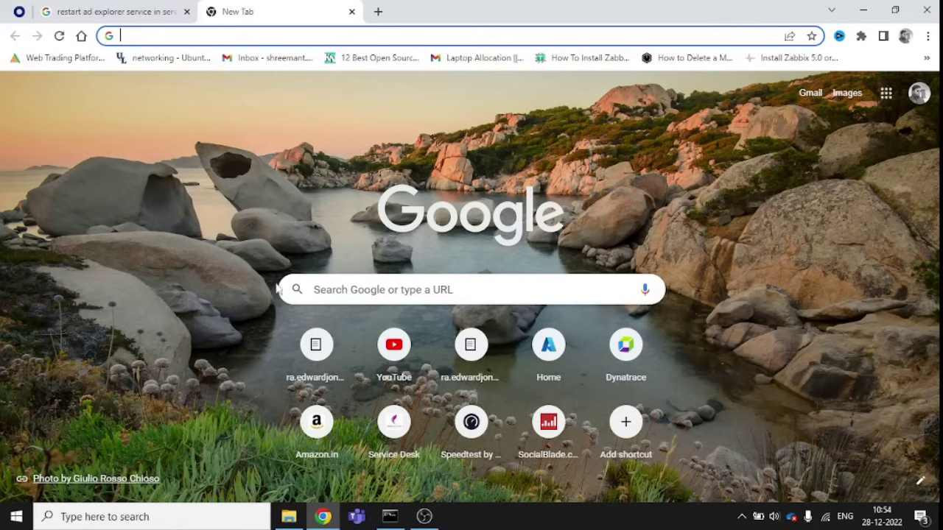
pyautogui.press('super+r')
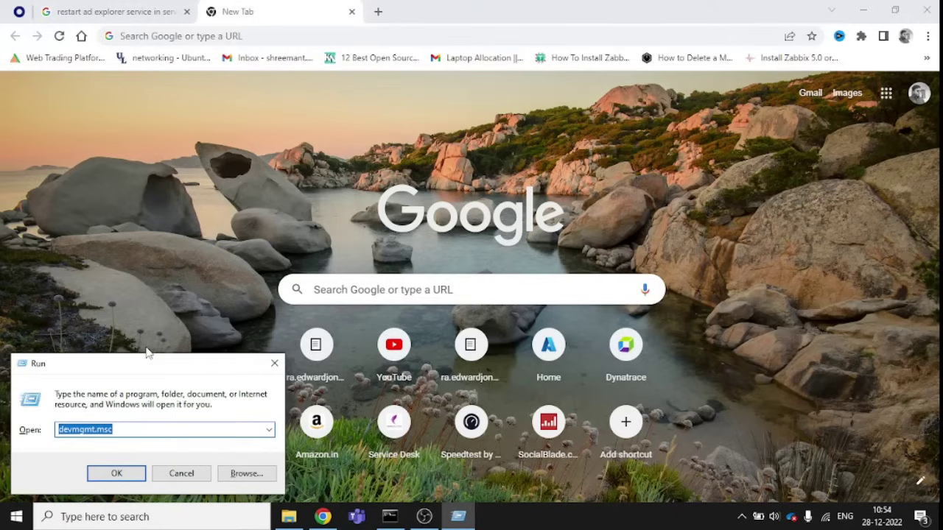
pyautogui.write('app')
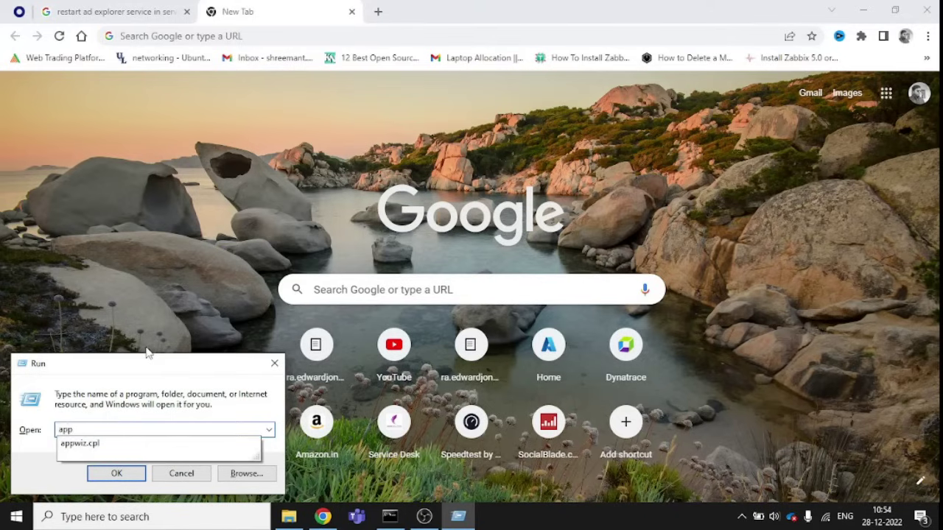
pyautogui.press('Down')
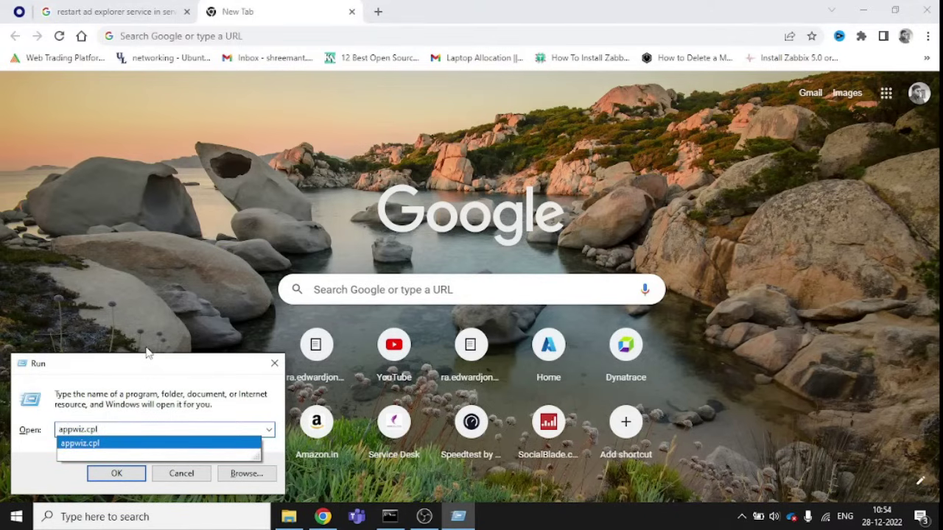
pyautogui.press('Return')
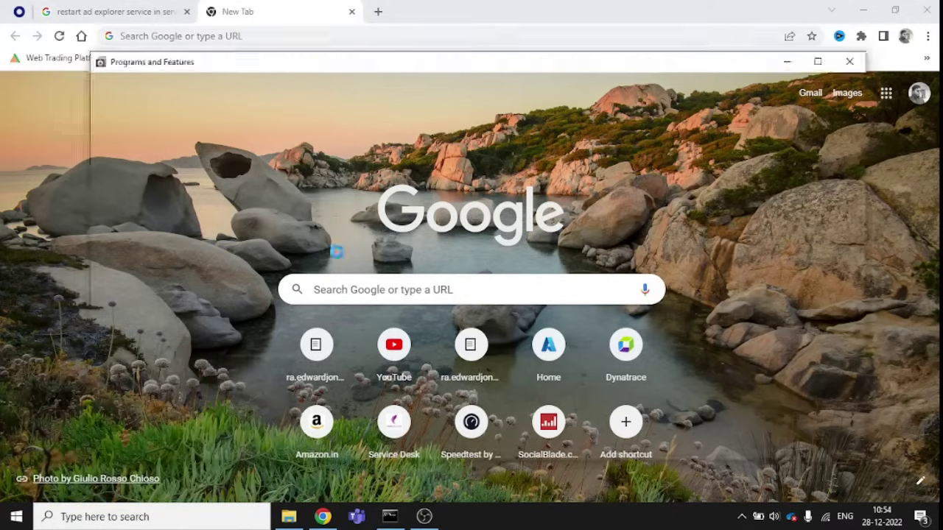
pyautogui.scroll(-5, 414, 305)
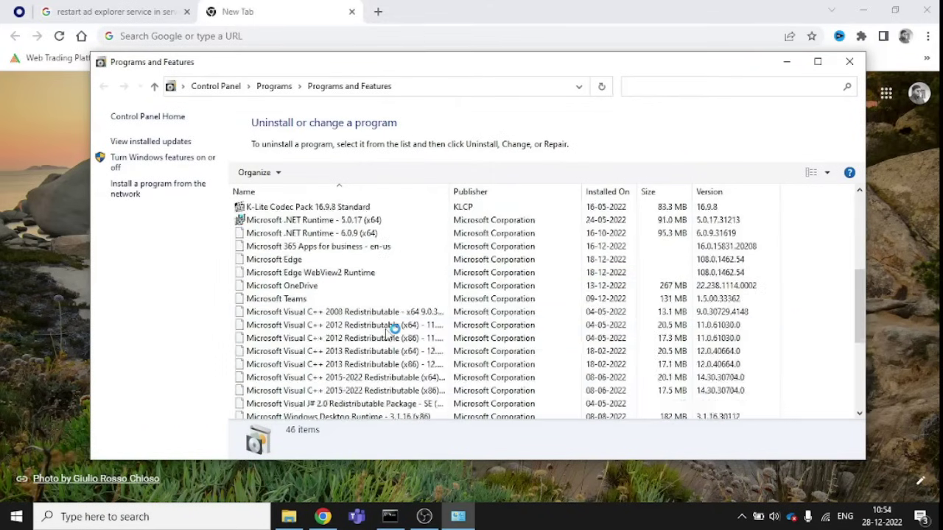
pyautogui.scroll(-5, 394, 329)
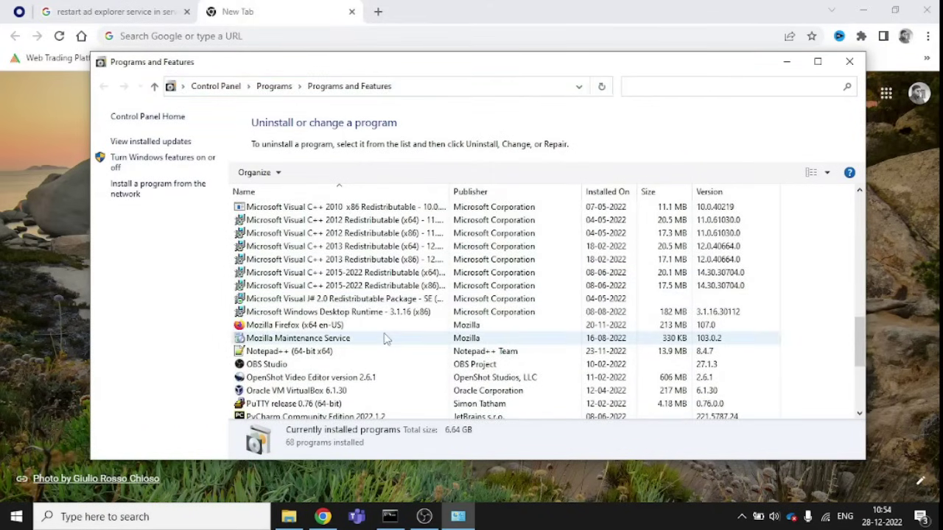
pyautogui.scroll(-5, 384, 338)
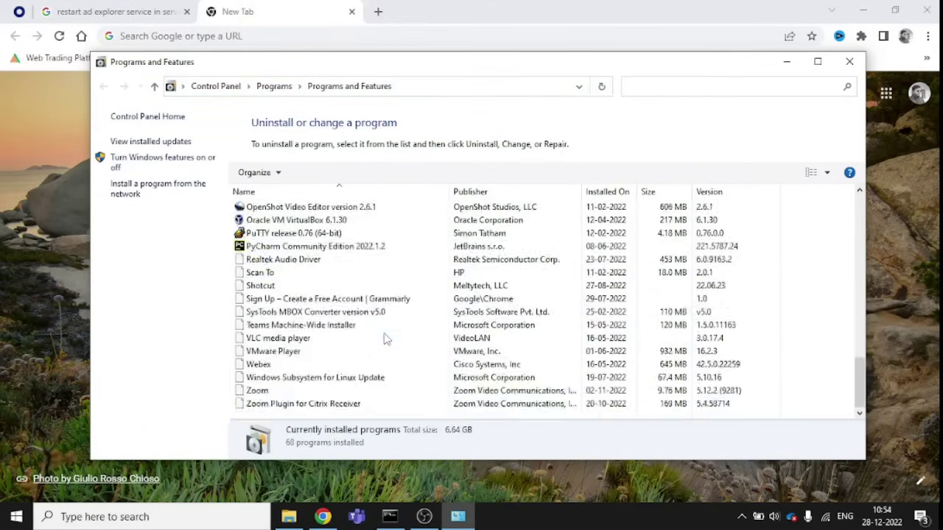
pyautogui.click(849, 63)
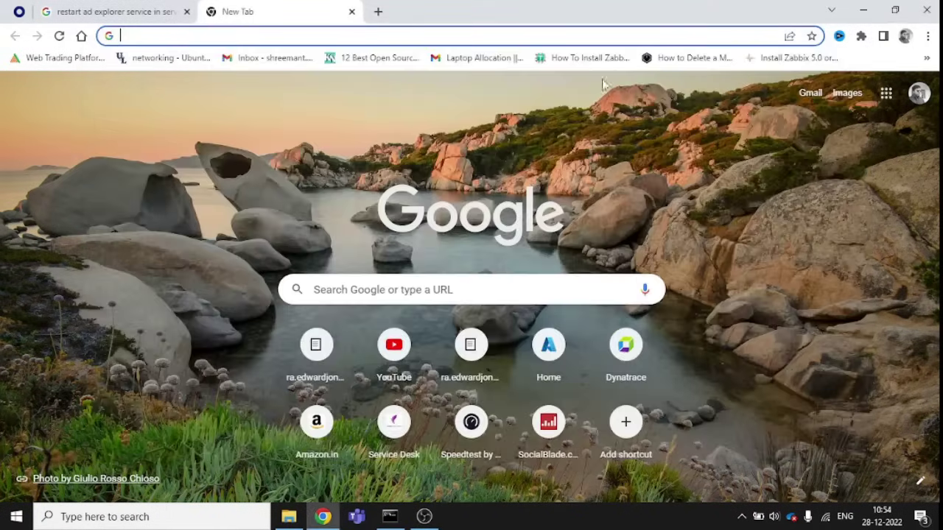
# Step: Search Chrome for Citrix Workspace for Windows 10 and open the 'Citrix Workspace app 2212 for Windows' page
pyautogui.click(308, 40)
pyautogui.write('ci')
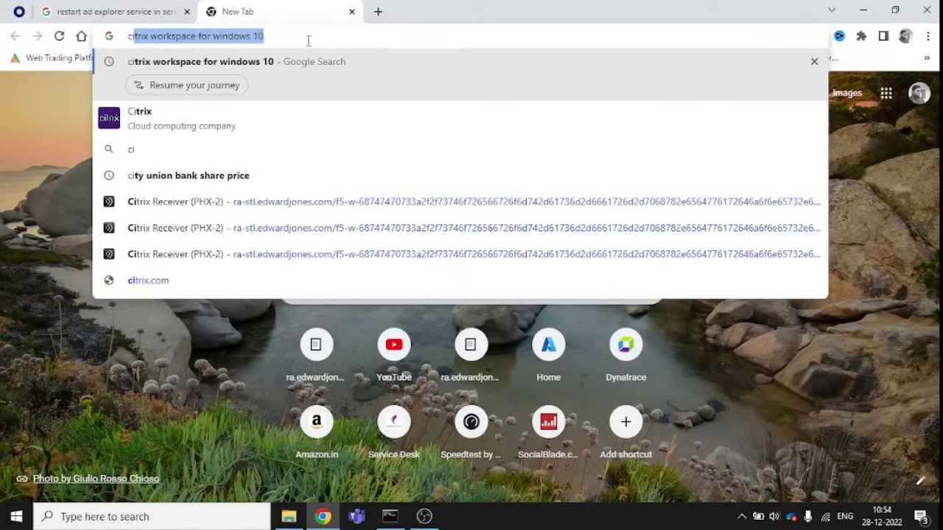
pyautogui.press('Return')
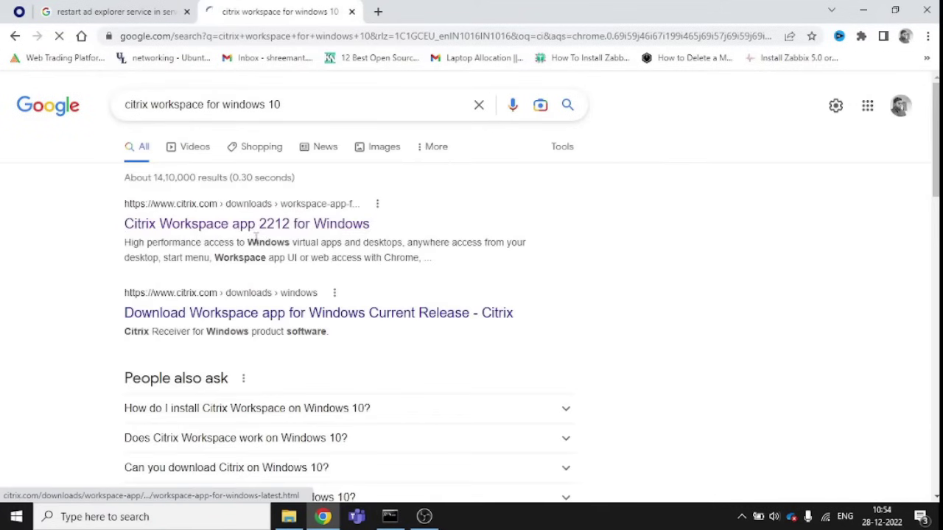
pyautogui.click(184, 231)
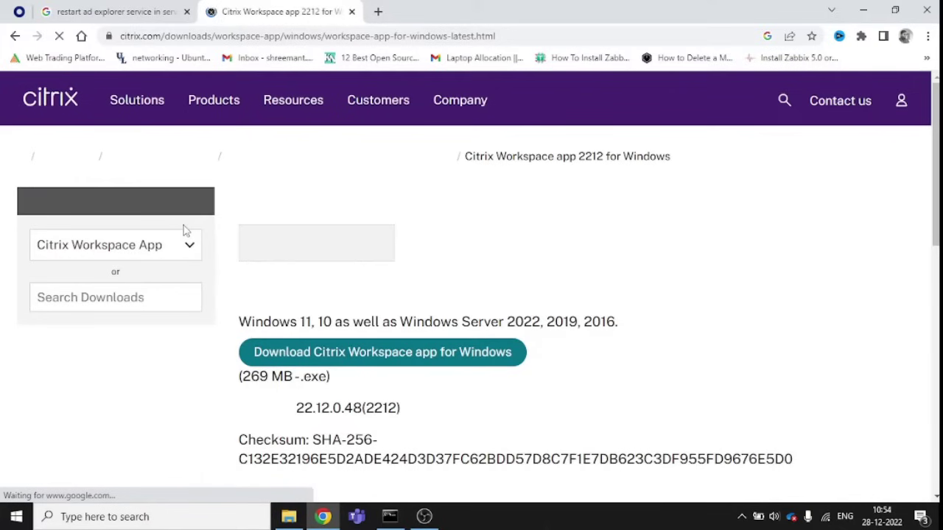
pyautogui.scroll(-1, 571, 387)
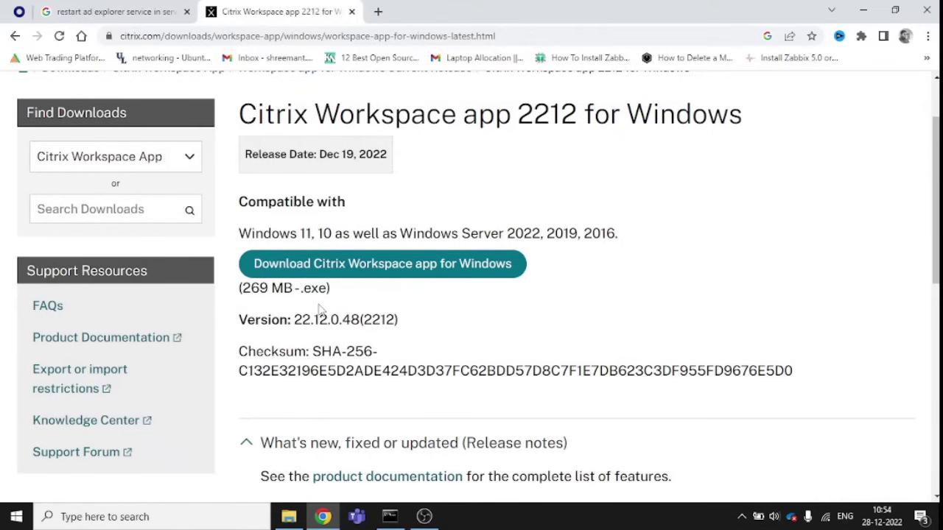
# Step: Scroll the 2212 page and select the SHA-256 checksum of the 22.12.0.48 installer
pyautogui.scroll(-1, 444, 329)
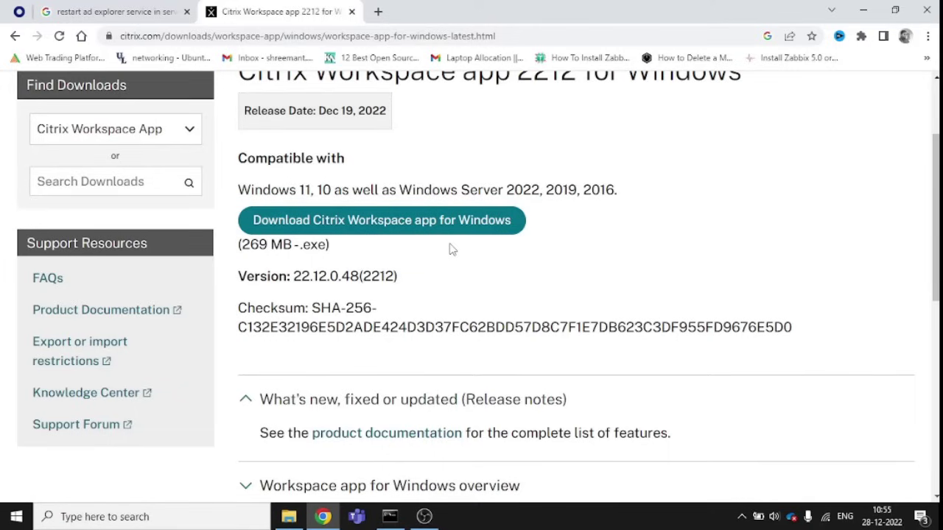
pyautogui.scroll(-1, 539, 305)
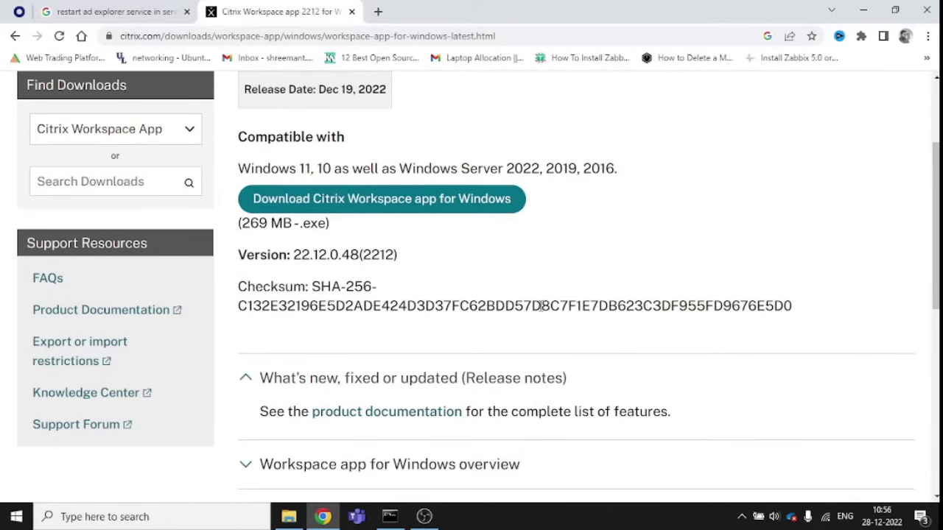
pyautogui.scroll(1, 541, 305)
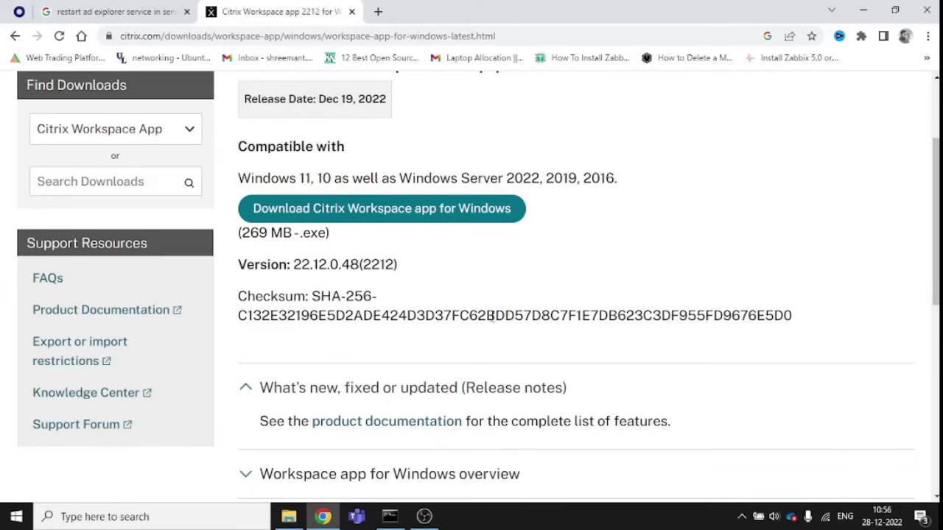
pyautogui.doubleClick(462, 319)
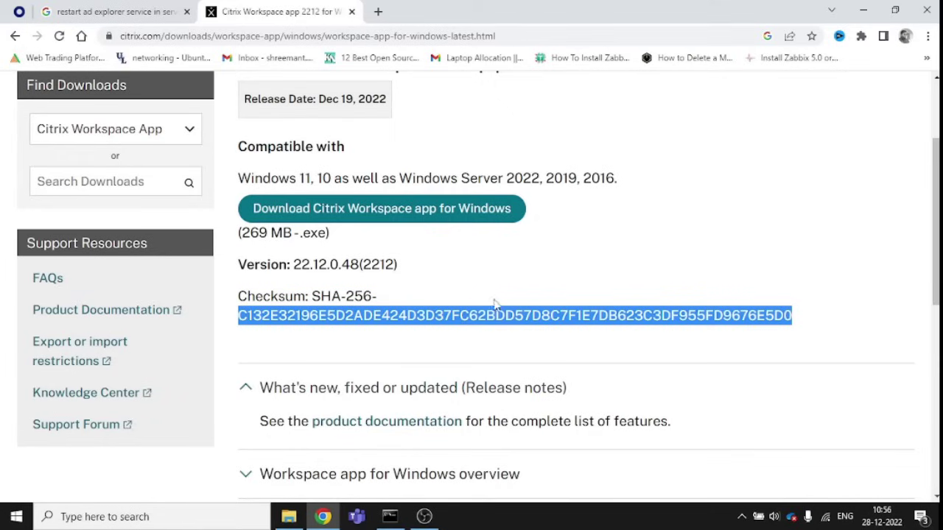
pyautogui.click(481, 316)
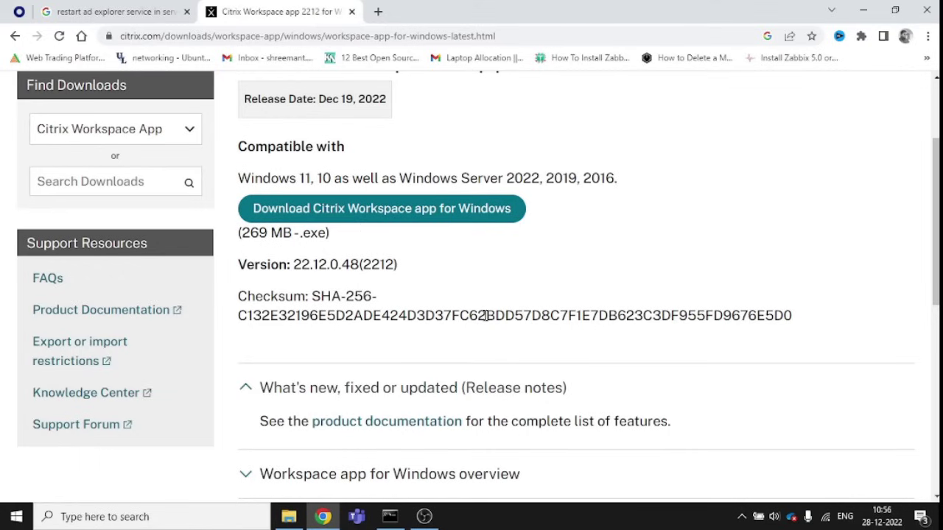
pyautogui.doubleClick(486, 317)
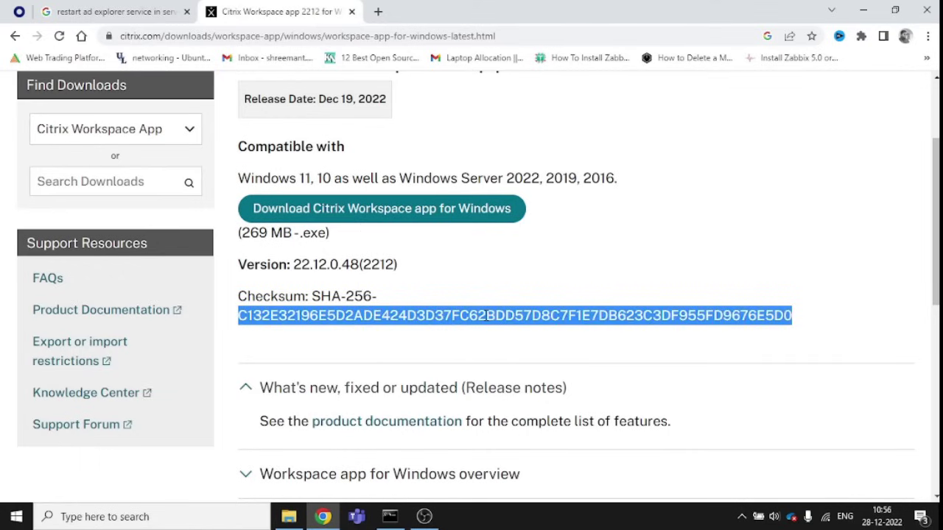